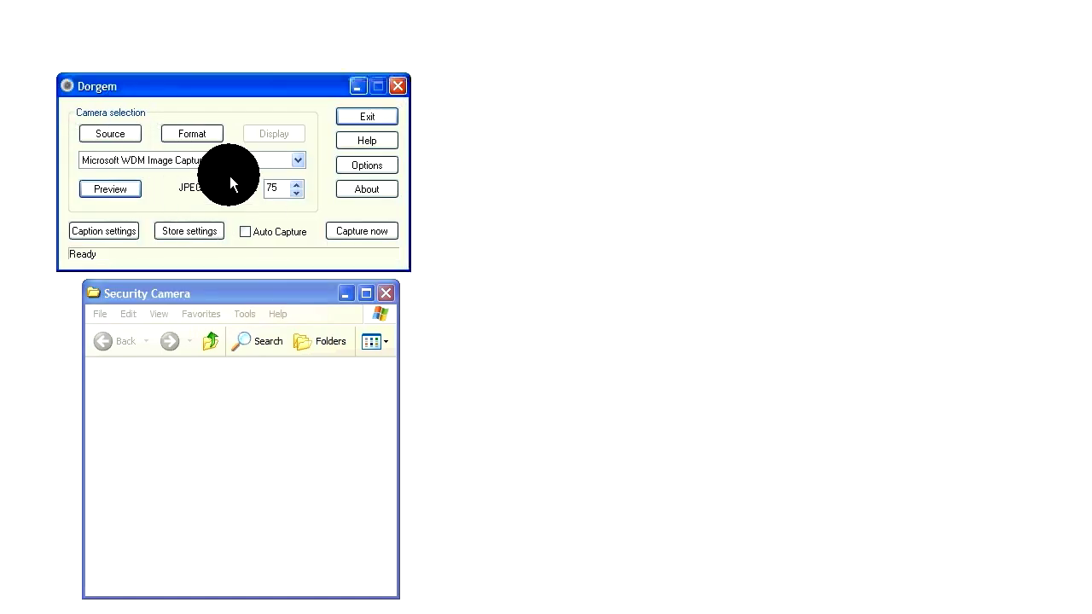
Choose Microsoft WDM Image Capture (Win32) as the camera and show its live preview.
click(230, 160)
click(229, 158)
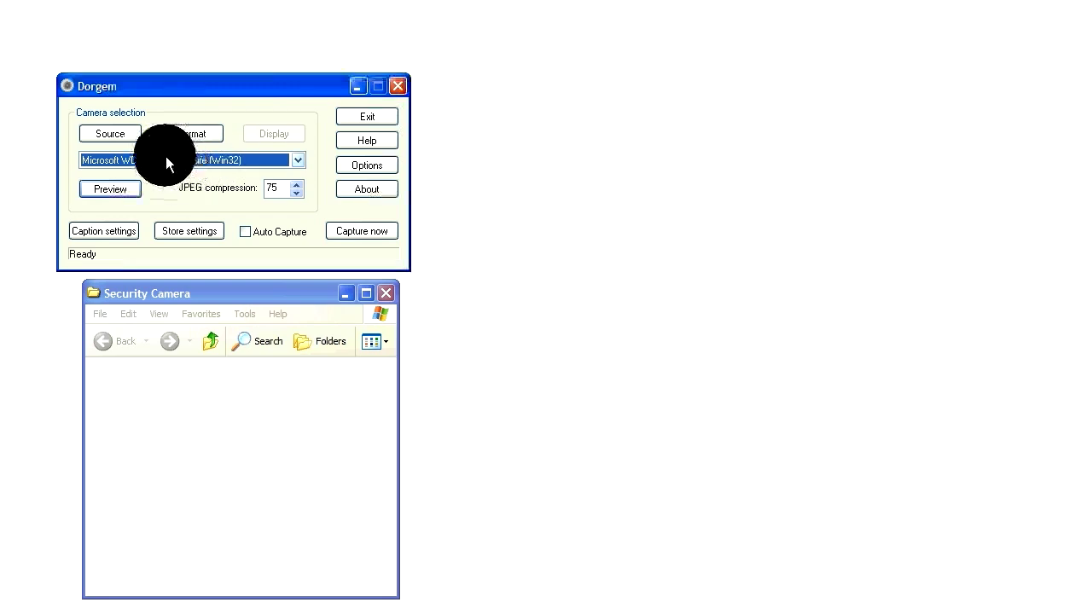
click(124, 193)
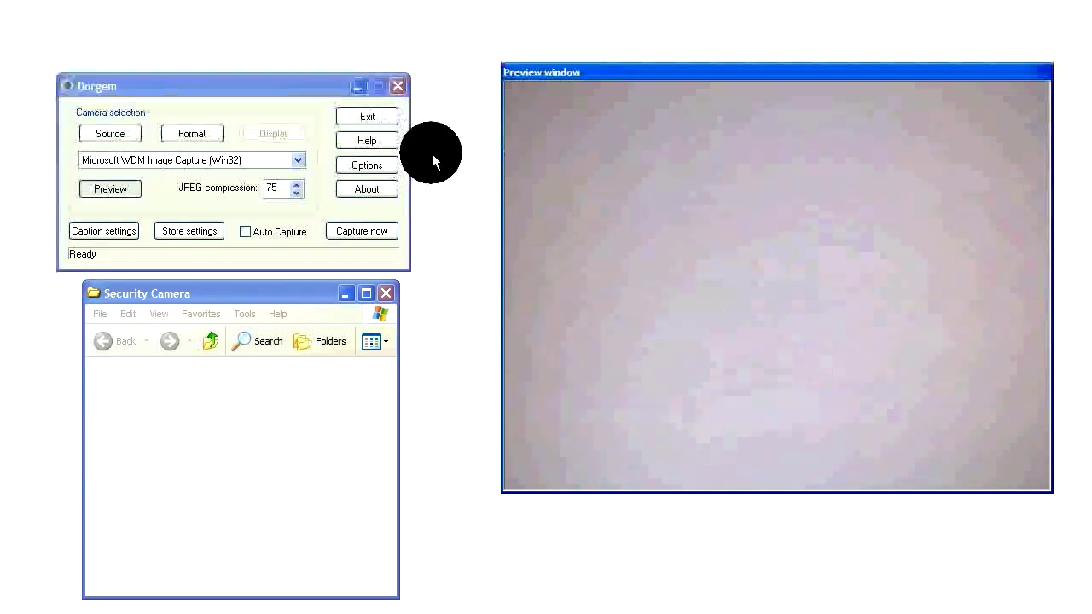
Review the camera's video source controls and the available video format resolutions, leaving both without changes.
click(110, 135)
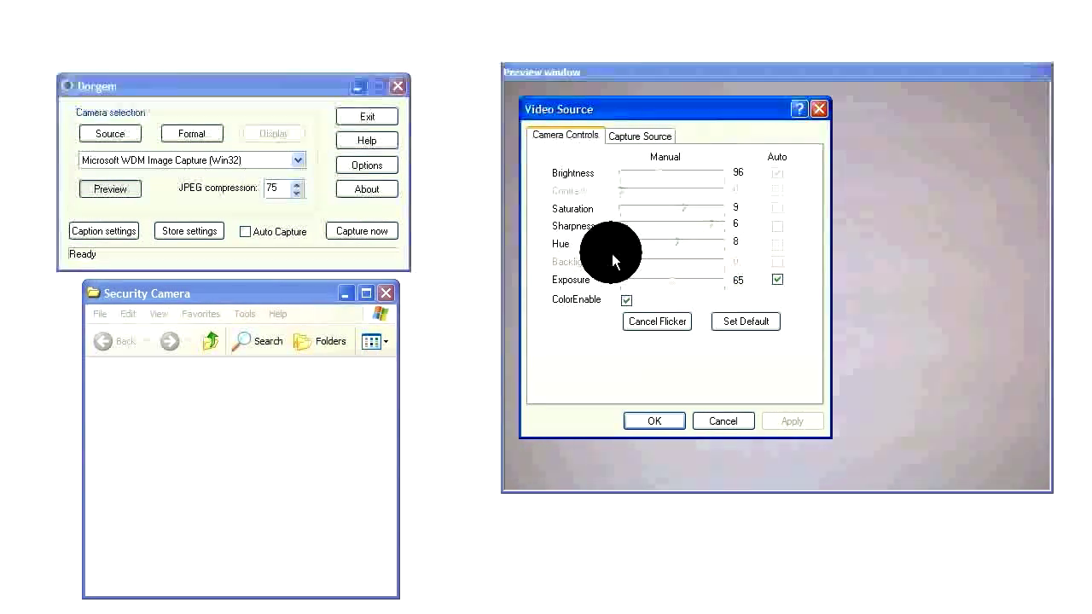
click(710, 420)
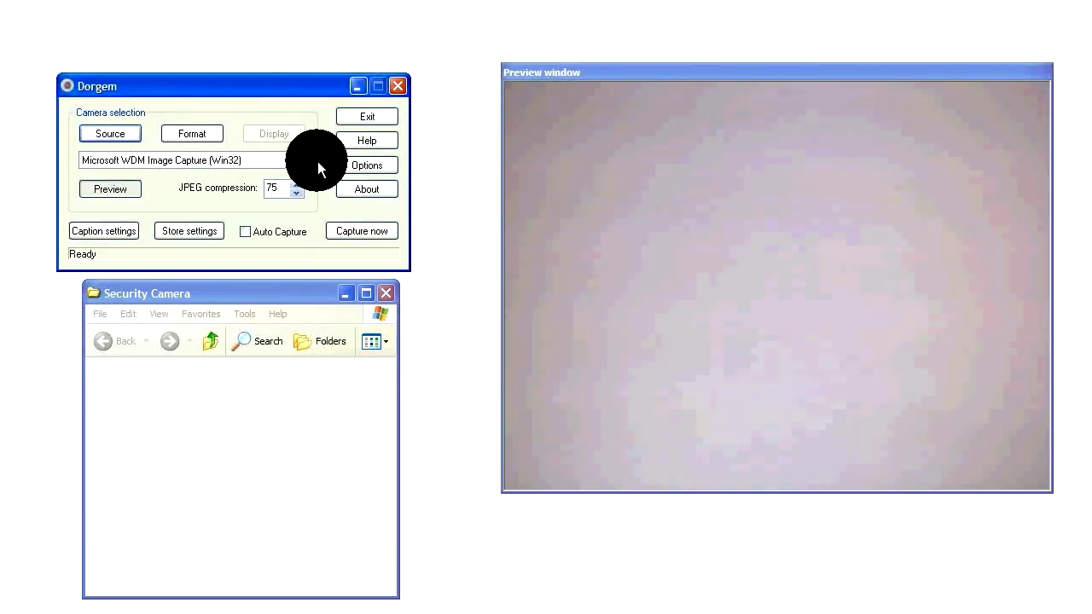
click(204, 134)
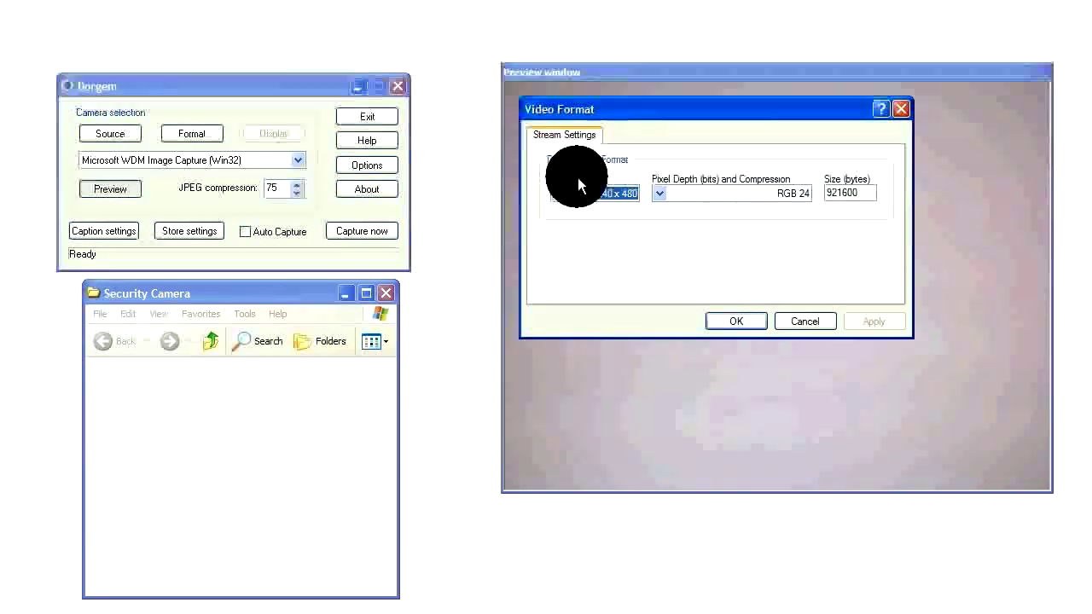
click(557, 194)
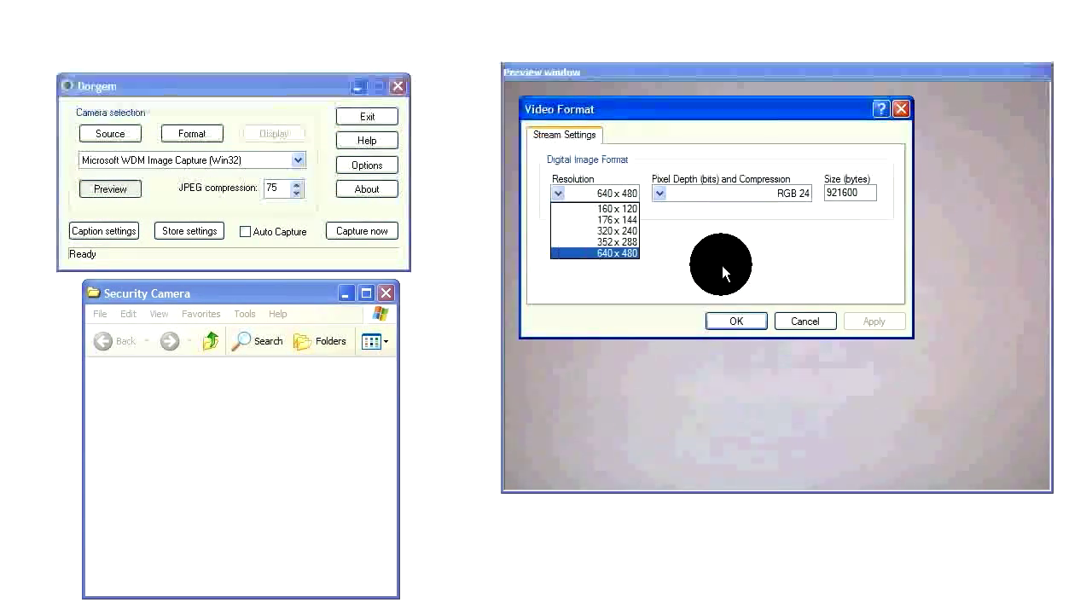
click(749, 267)
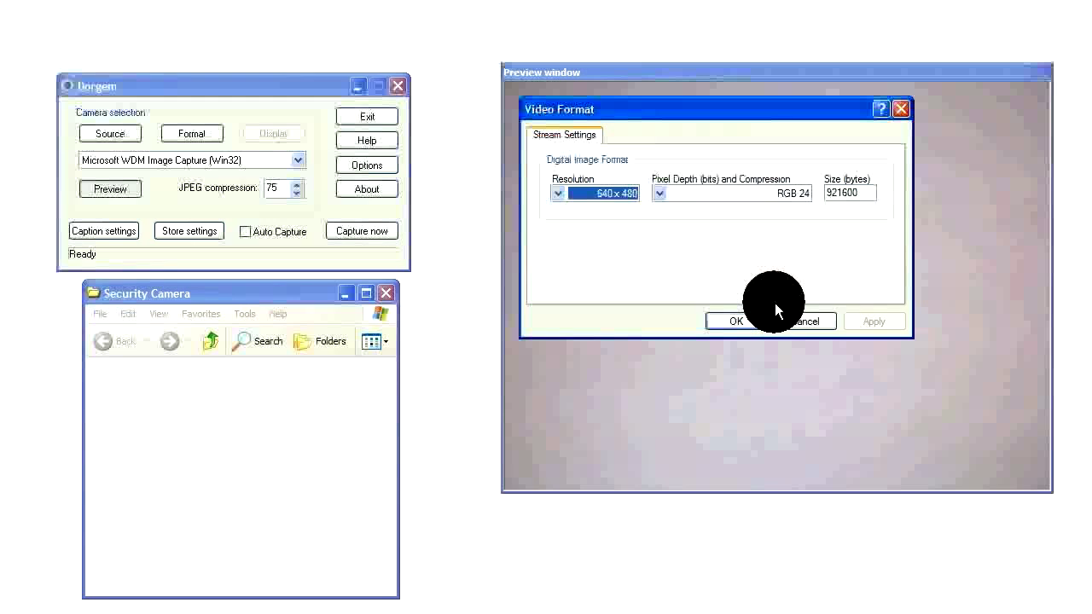
click(558, 193)
click(715, 264)
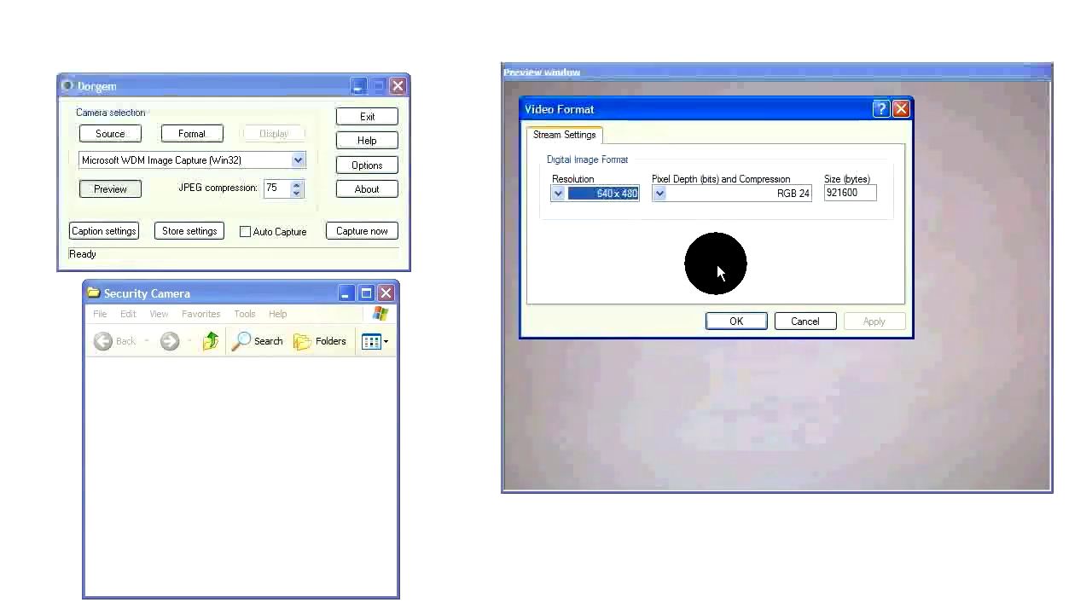
click(806, 321)
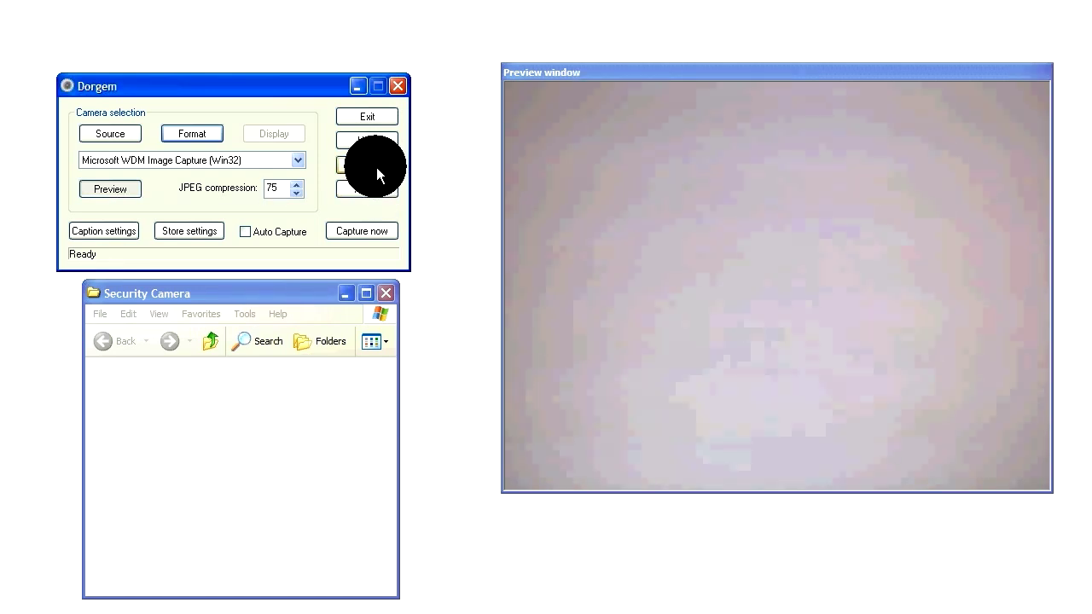
Accept the general options with motion detection and minimizing to the system tray enabled.
click(376, 167)
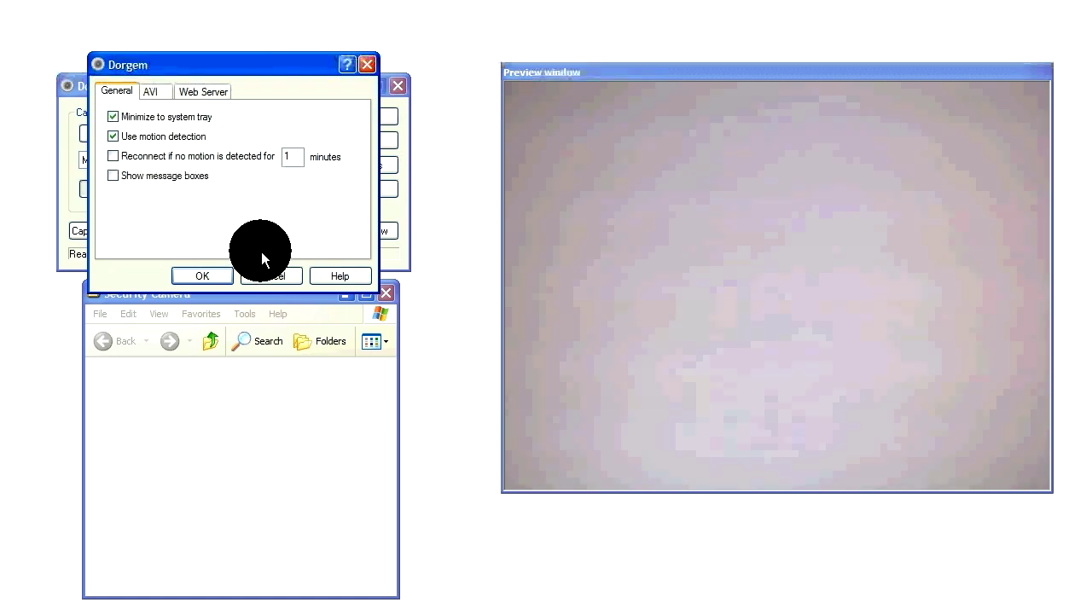
click(200, 274)
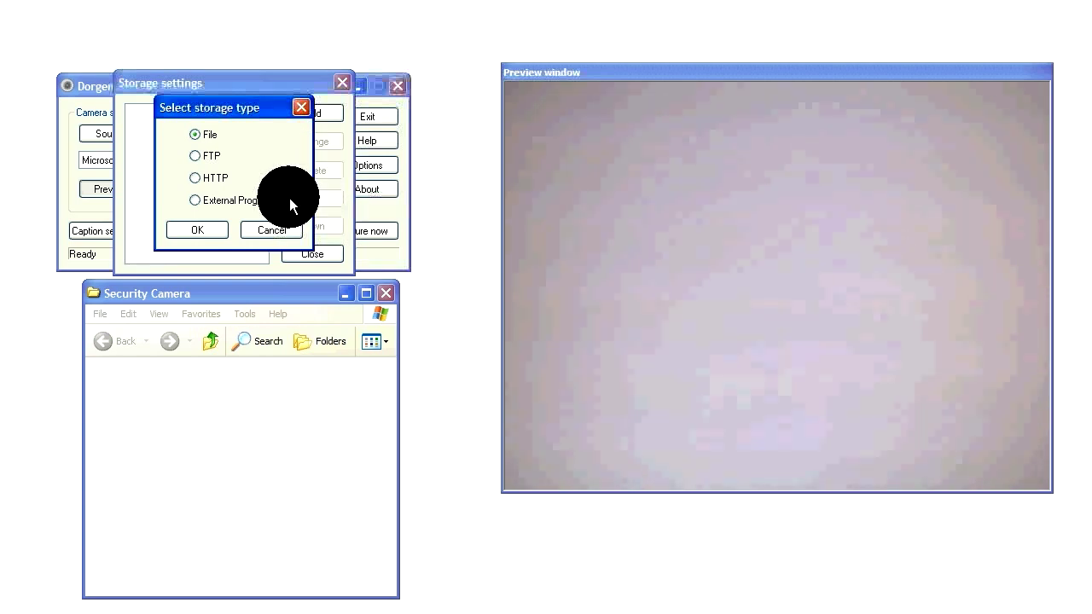
Add a file-type store named "cam" with a capture interval of 2 seconds.
click(204, 232)
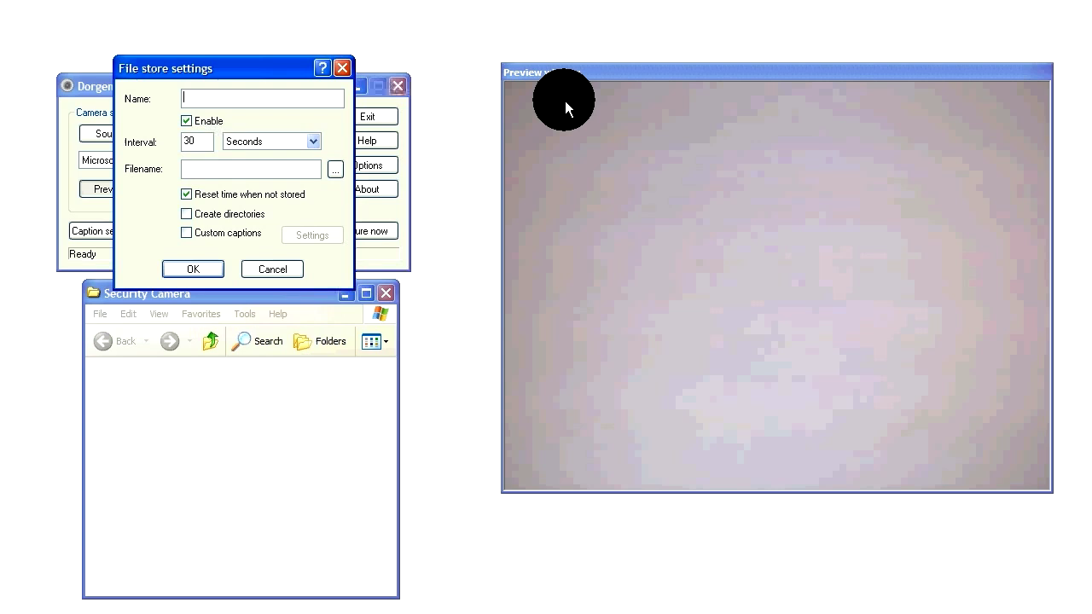
text(cam)
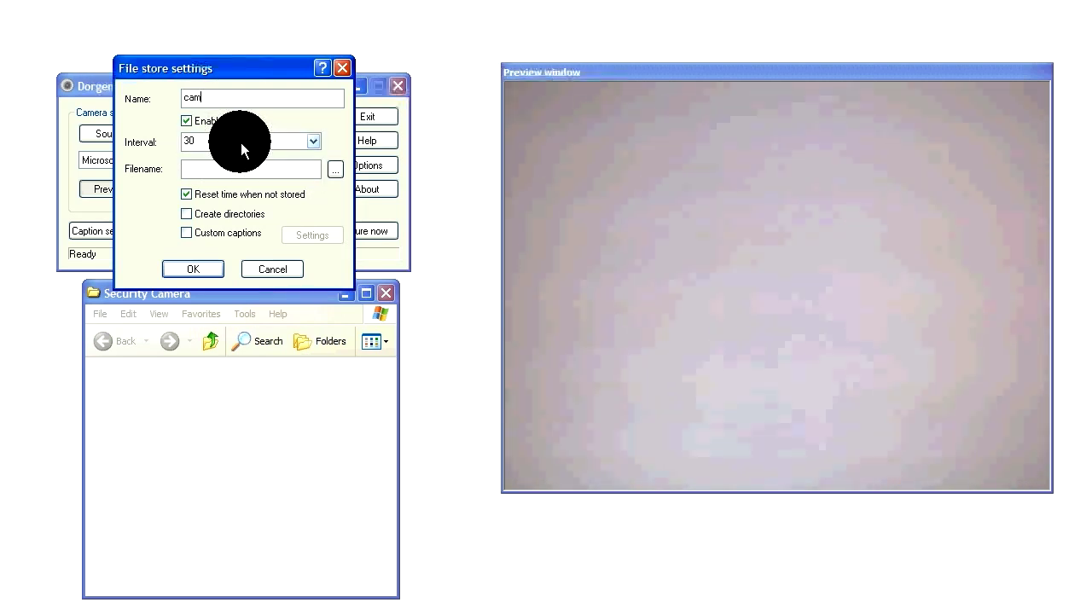
click(314, 142)
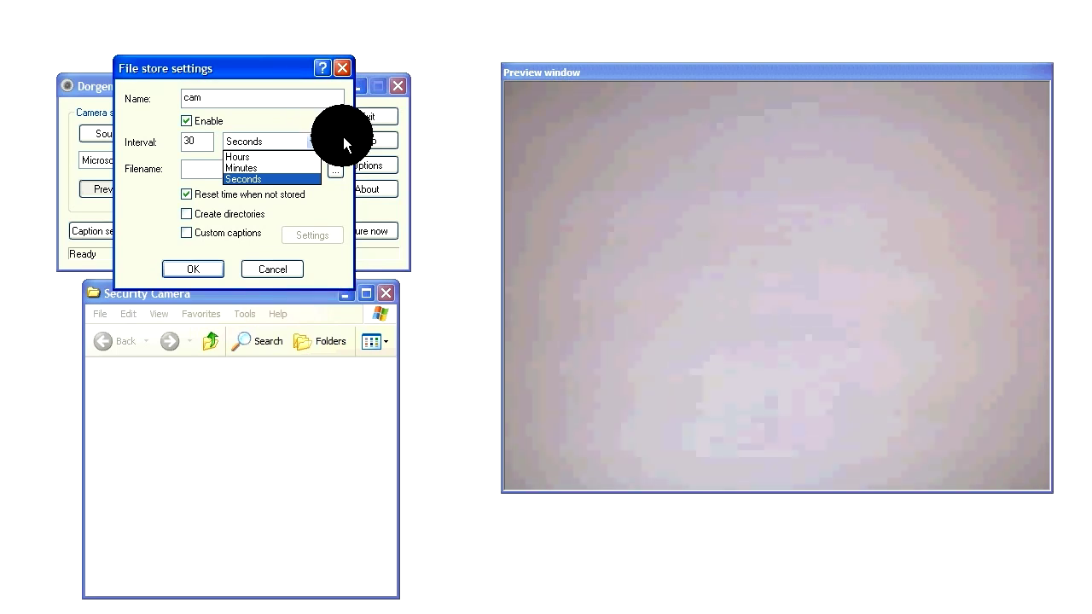
click(297, 176)
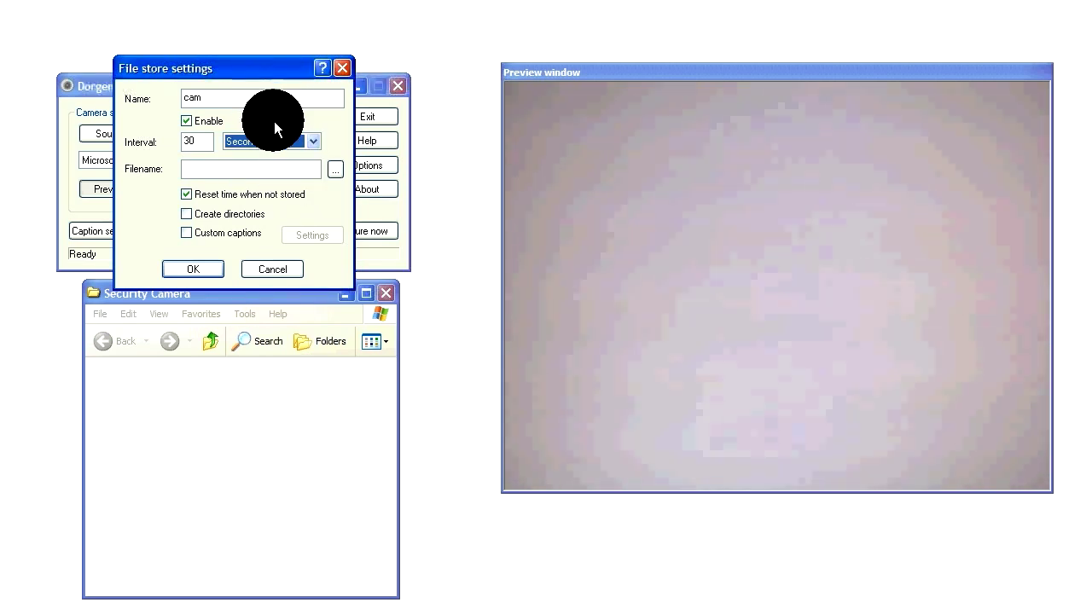
click(197, 141)
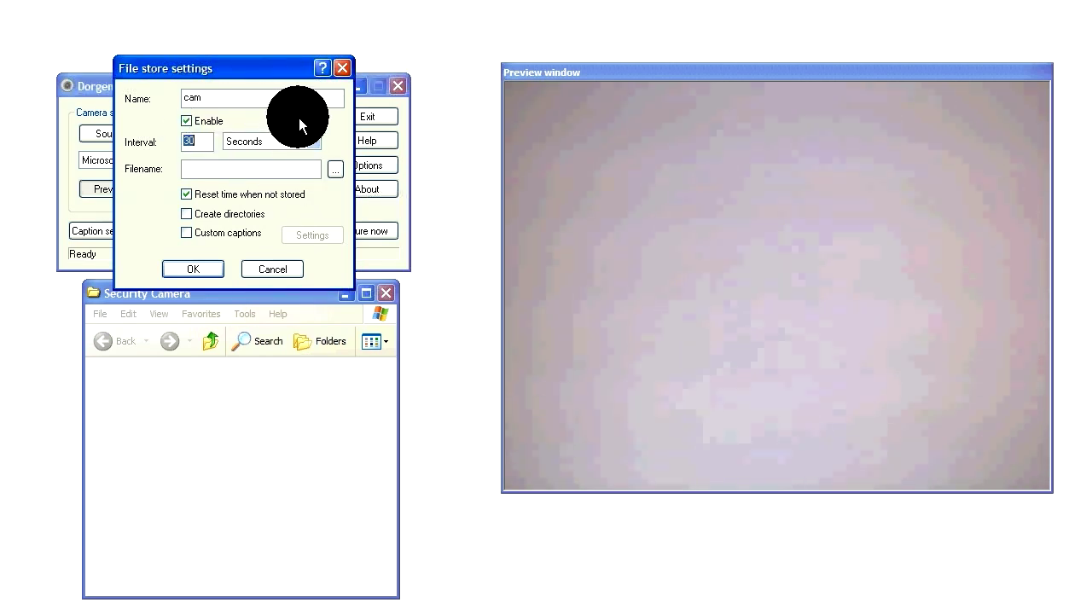
text(2)
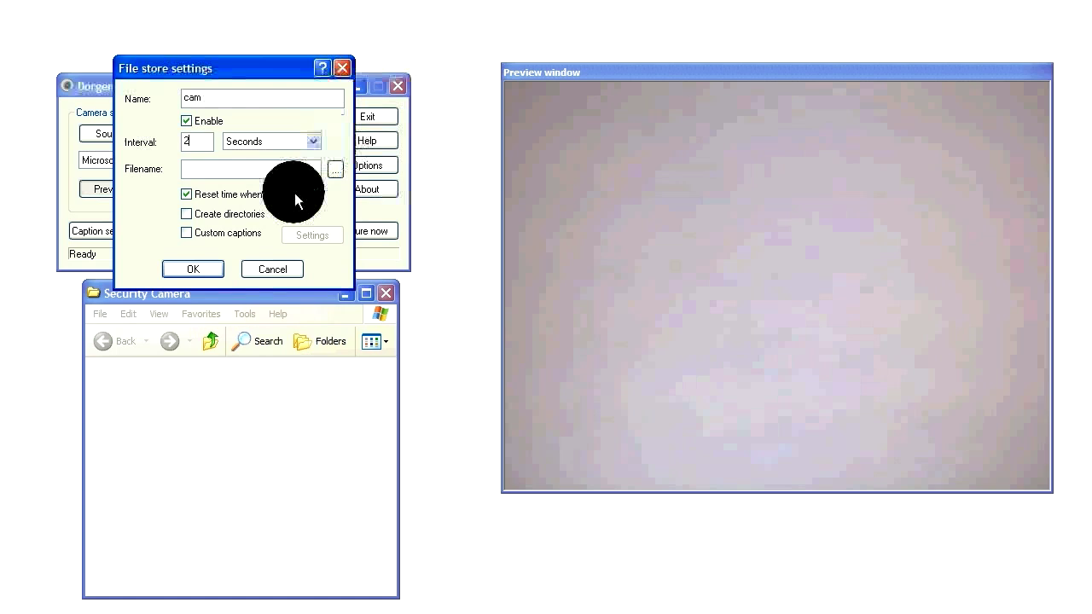
Set the store to save JPEG files in the Security Camera folder under the file name "footage %G%".
click(339, 167)
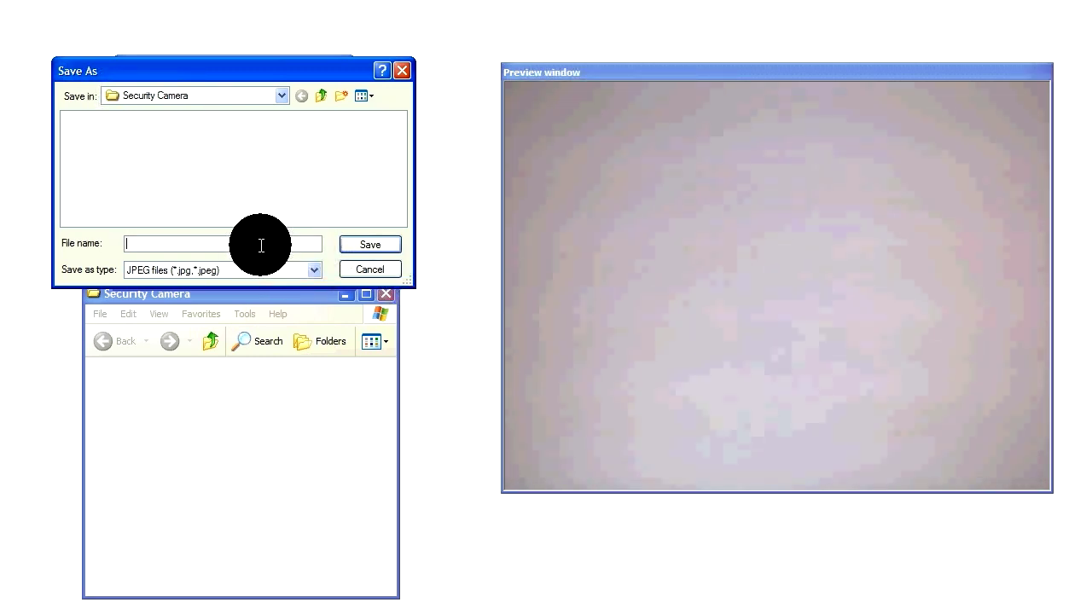
text(footage)
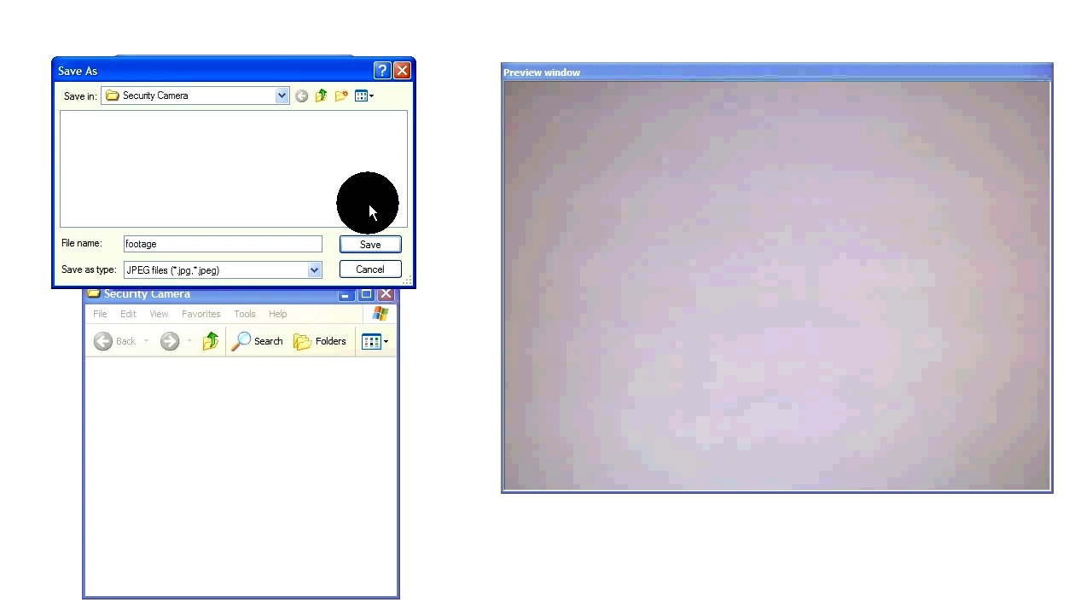
text(%G%)
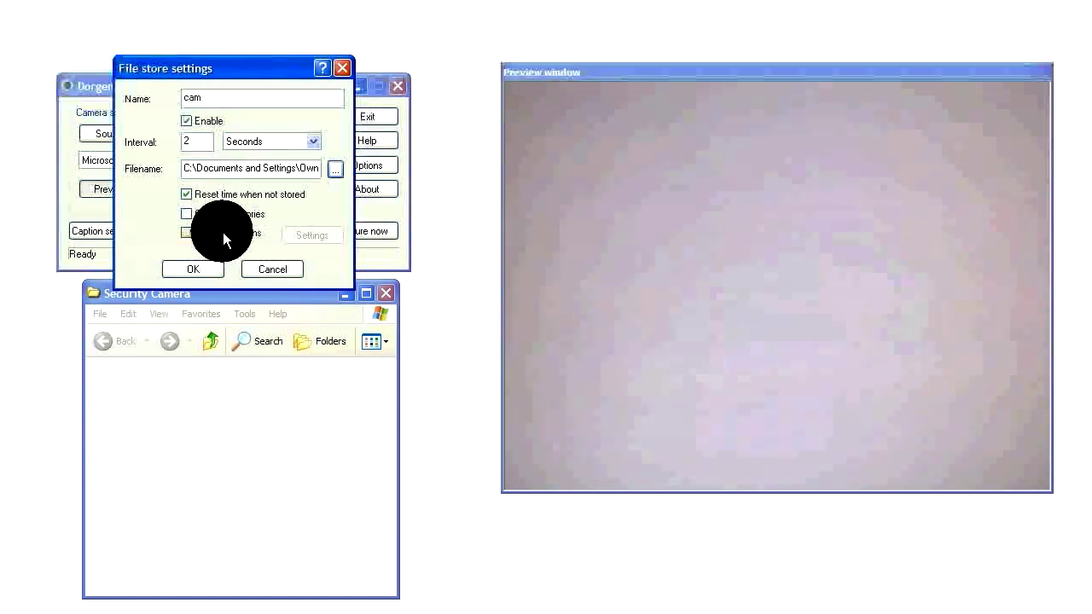
Enable custom captions for the store and add a text caption named "footage2" with the text "date %G%".
click(223, 235)
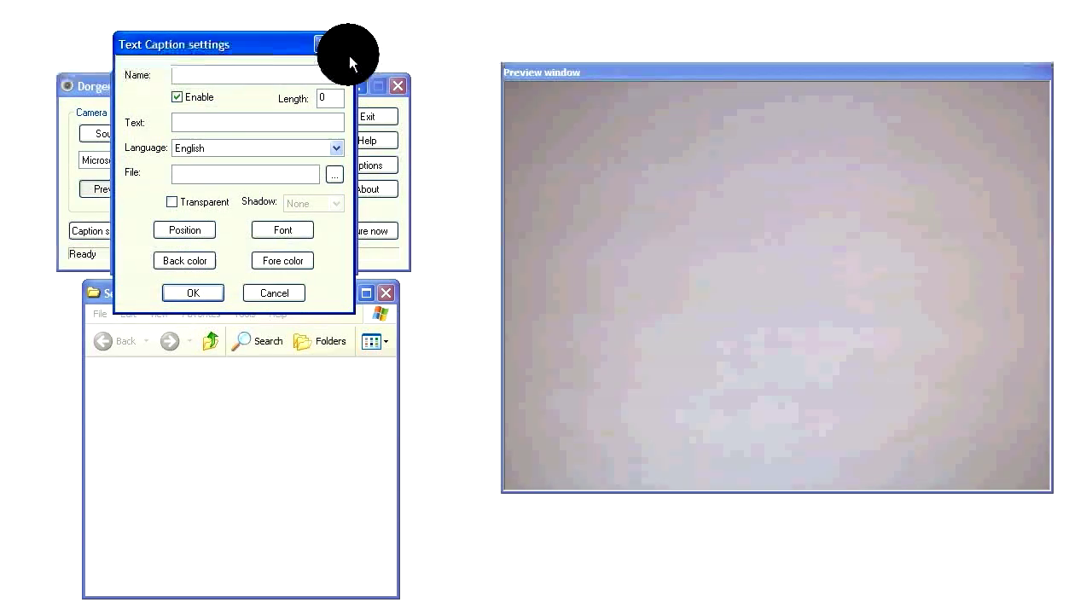
text(footage2)
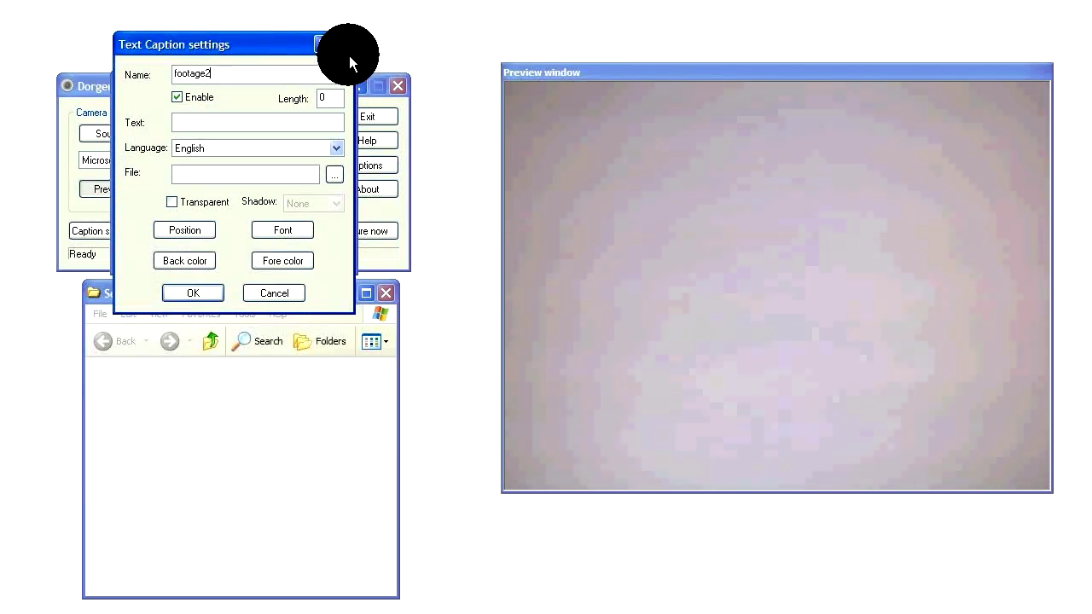
click(248, 122)
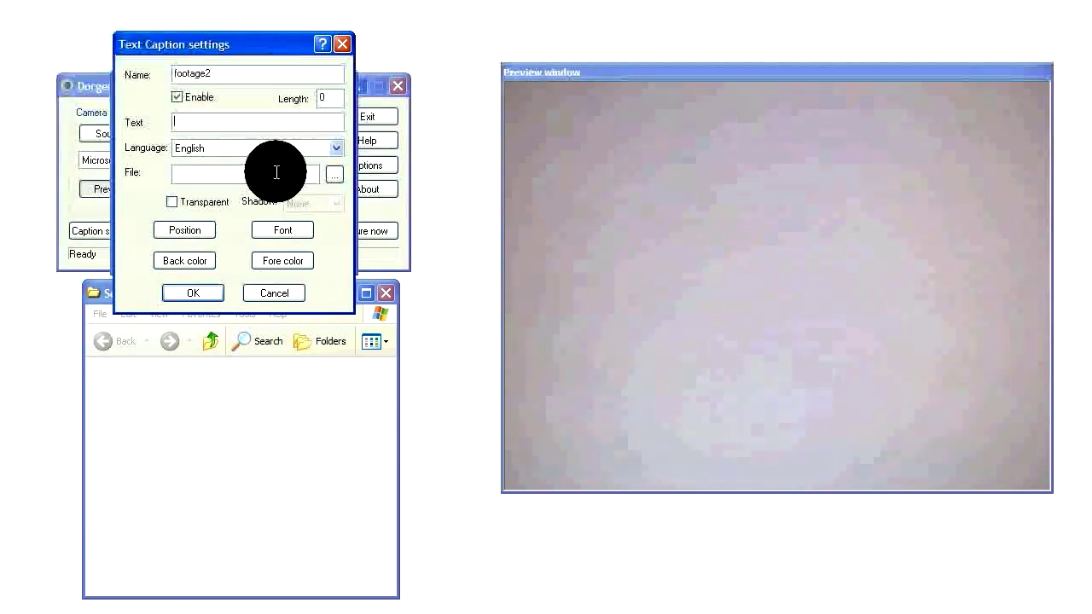
text(date)
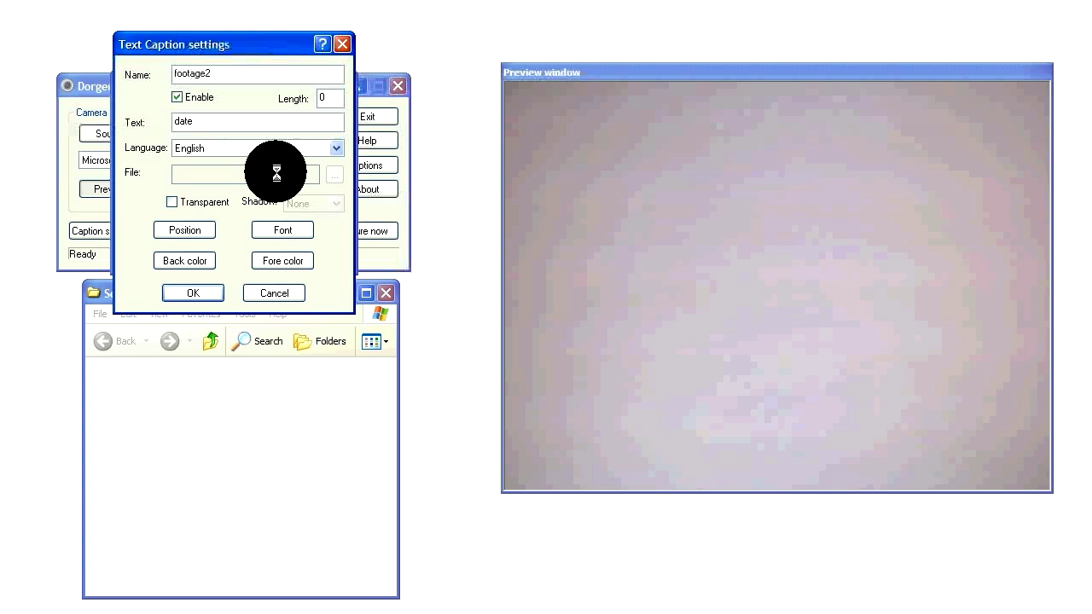
text( %)
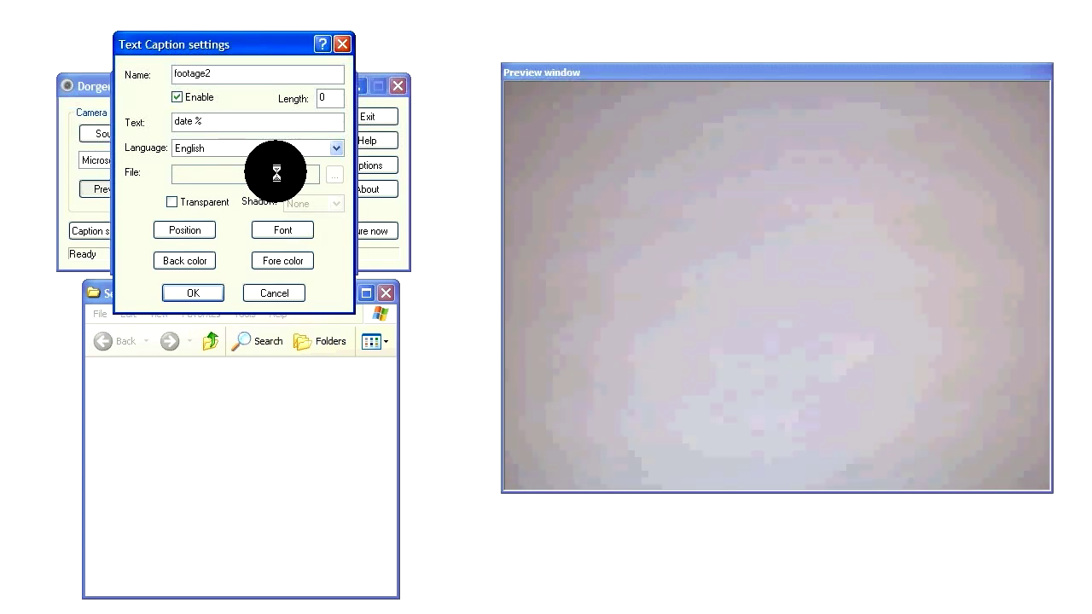
text(g)
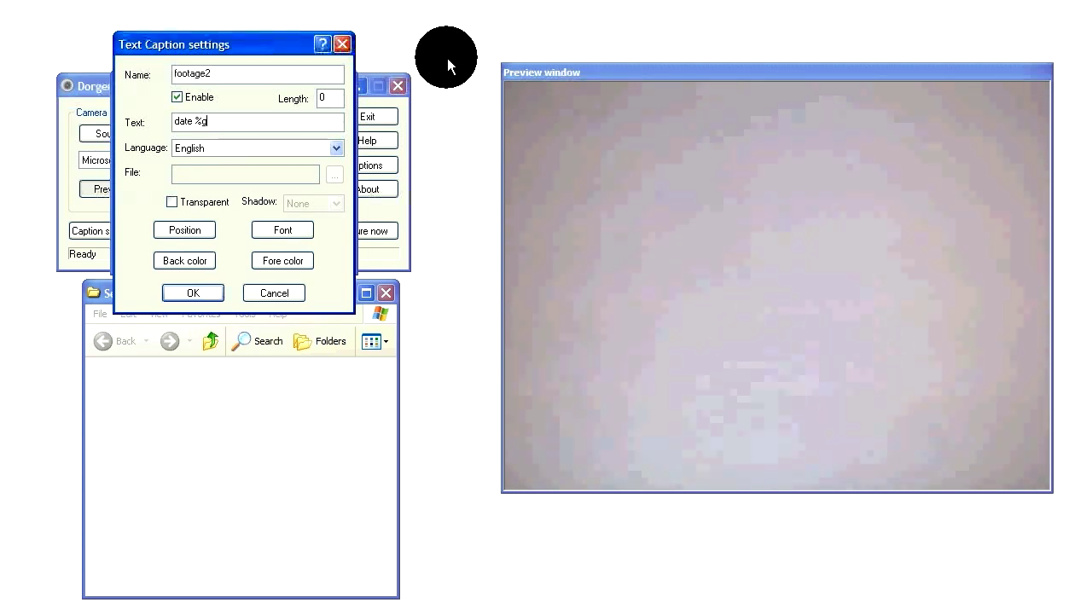
key(BackSpace)
text(G%)
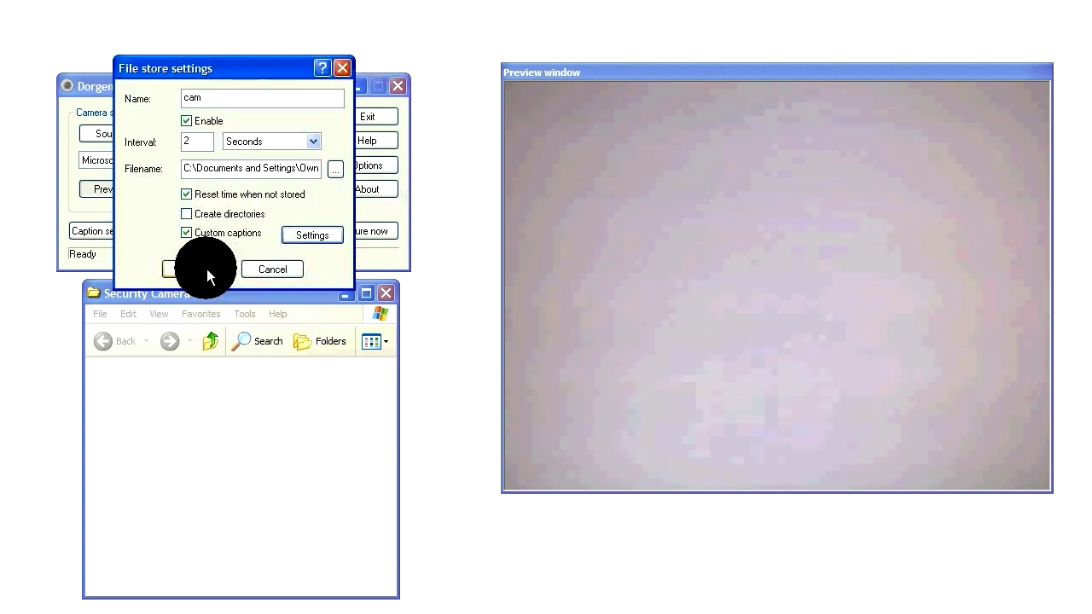
Save the file store settings, close the storage settings and turn on Auto Capture.
click(207, 270)
click(291, 258)
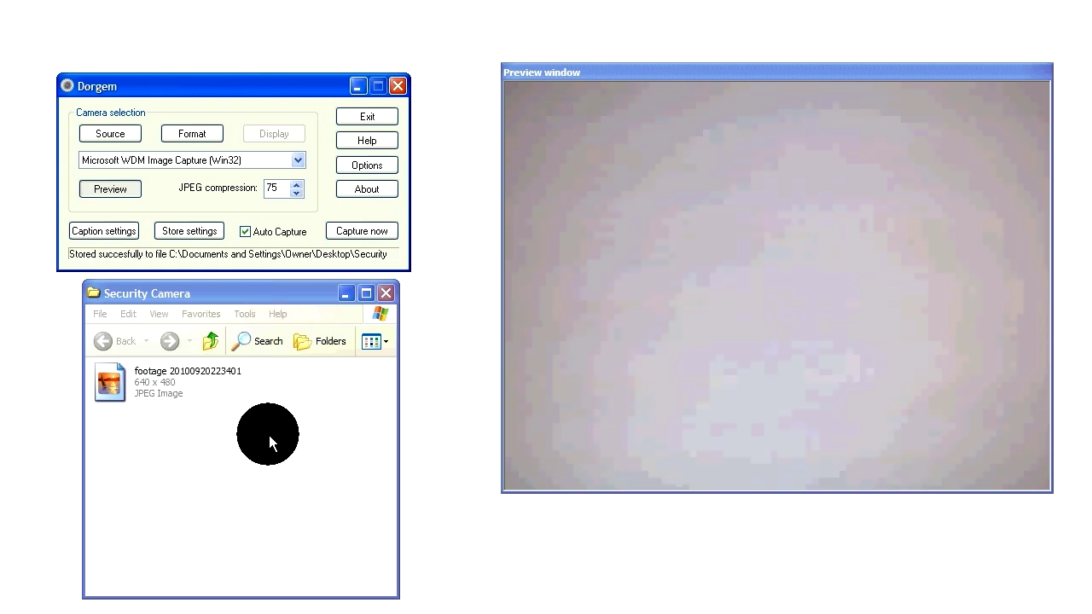
Delete the captured footage image from the Security Camera folder, sending it to the Recycle Bin.
drag(286, 438, 182, 379)
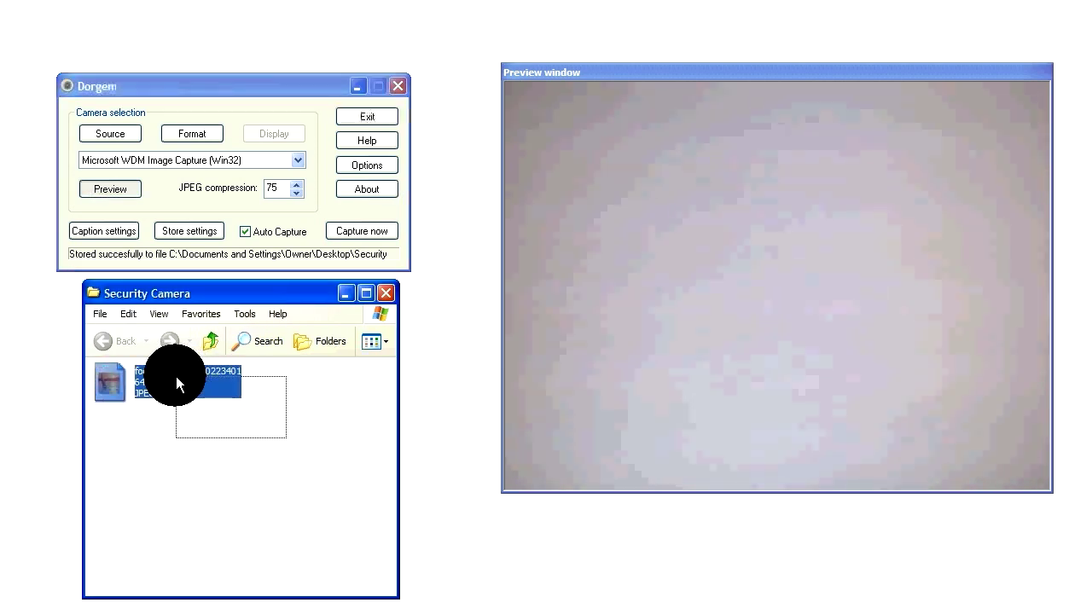
drag(175, 376, 177, 376)
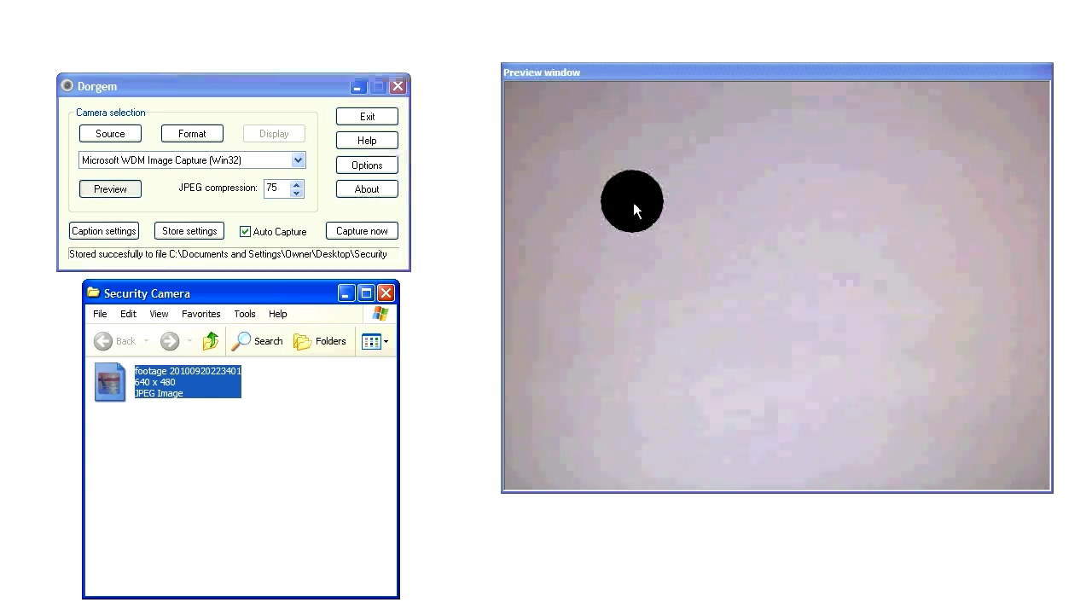
click(188, 379)
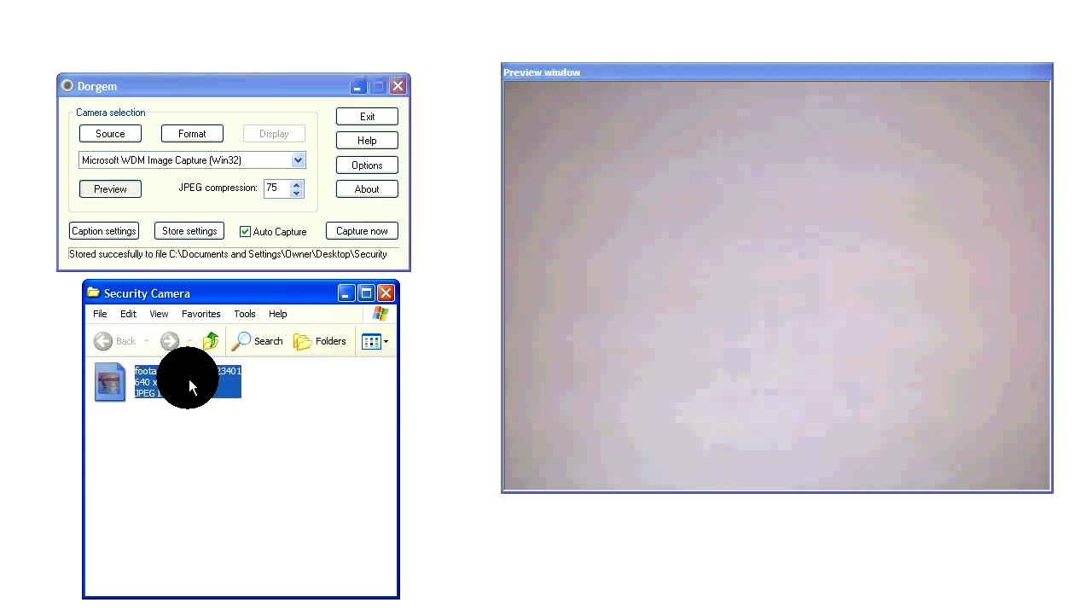
key(Delete)
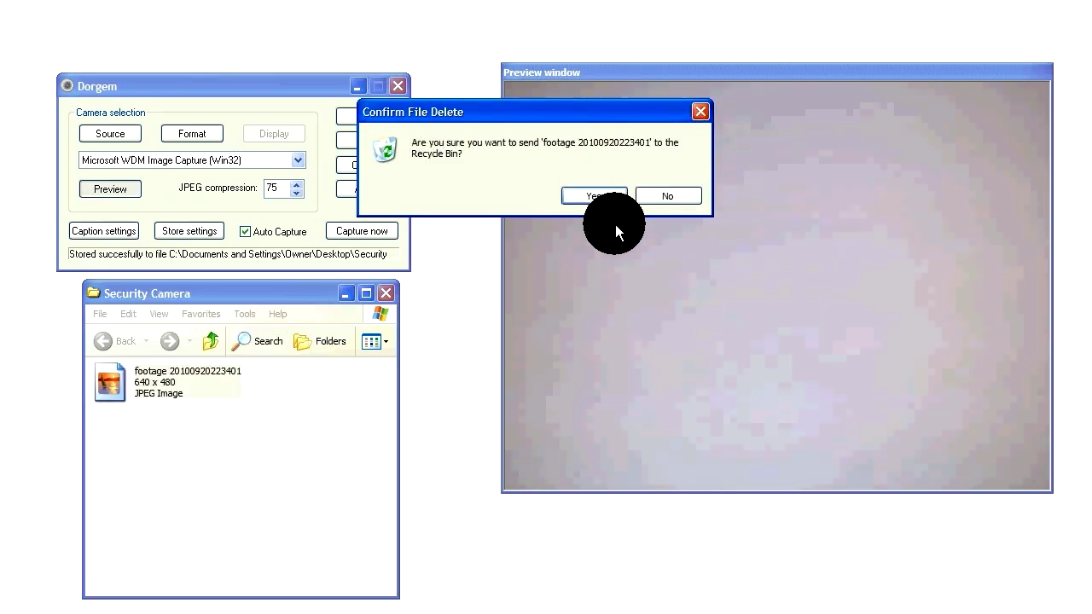
click(615, 225)
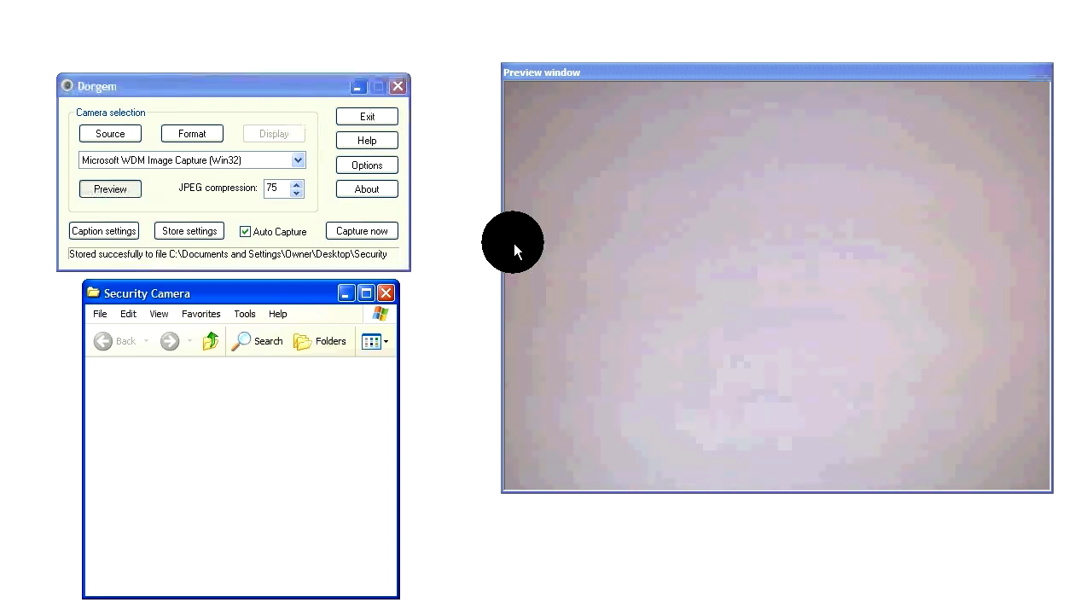